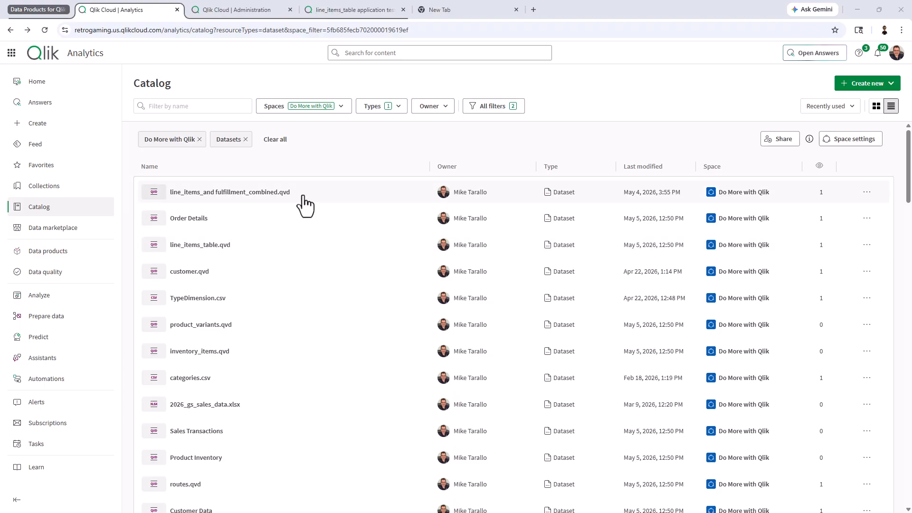
# Open the line_items_and fulfillment_combined.qvd dataset and check its profiling sample: 100%, about 3,029 rows
pyautogui.click(279, 195)
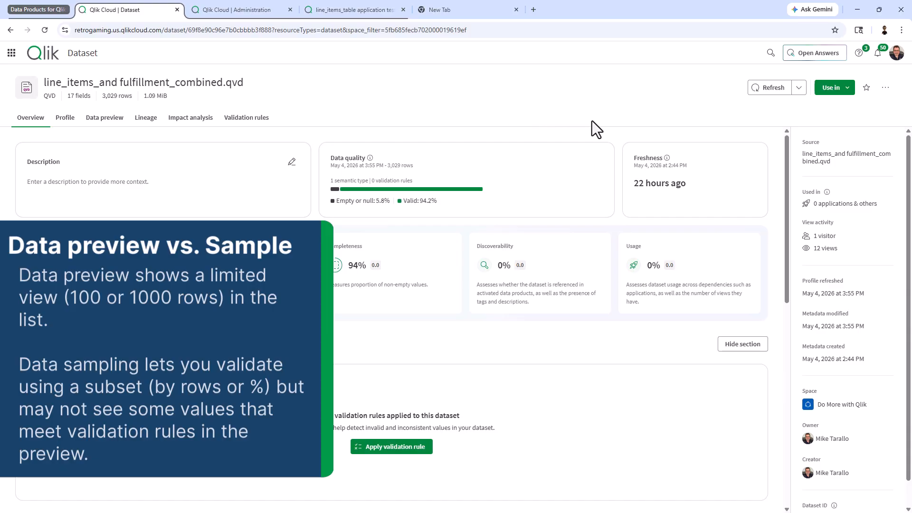
pyautogui.click(798, 88)
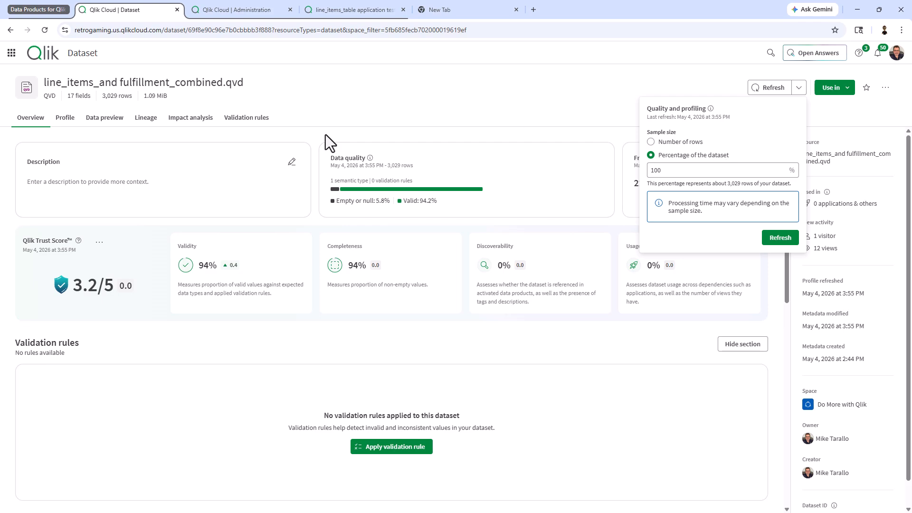
# View the dataset's data preview, then check the admin Feature control catalog preview size of 1000
pyautogui.click(110, 122)
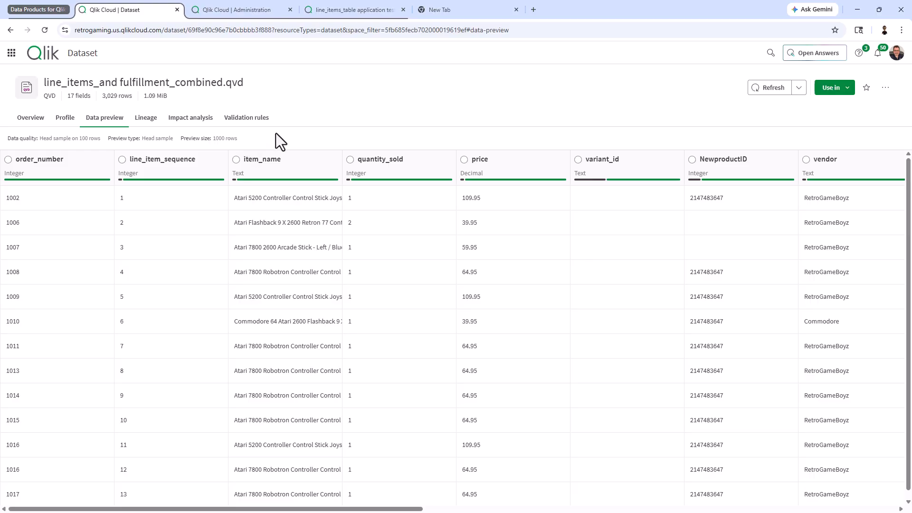
pyautogui.click(242, 15)
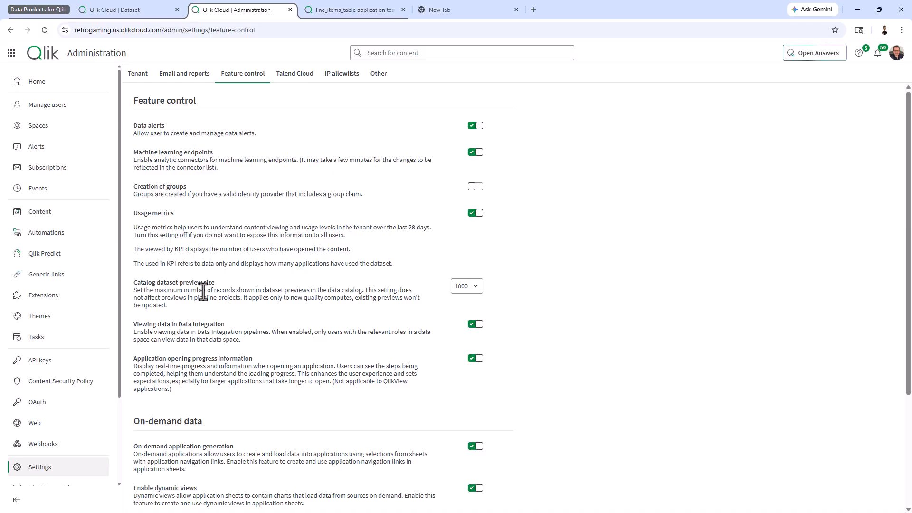
# Leave the catalog dataset preview size at 1000 and return to the dataset's data preview
pyautogui.click(475, 290)
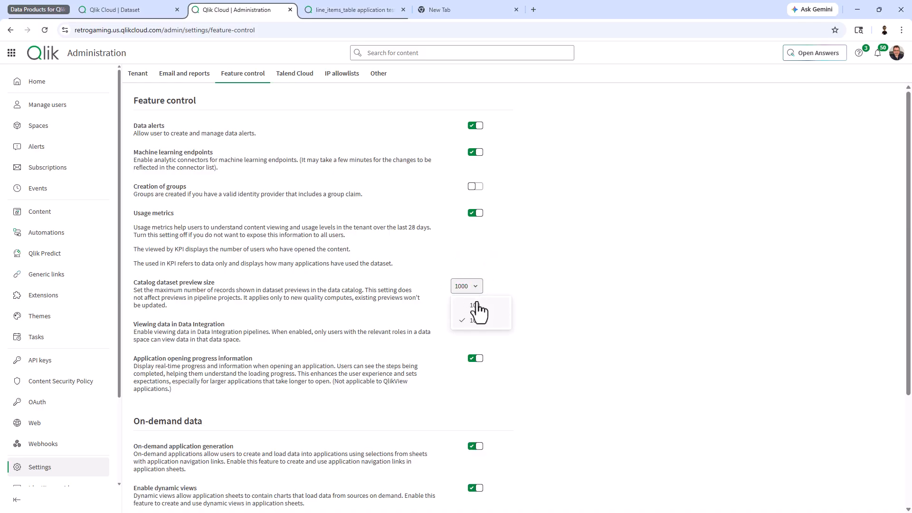
pyautogui.click(500, 269)
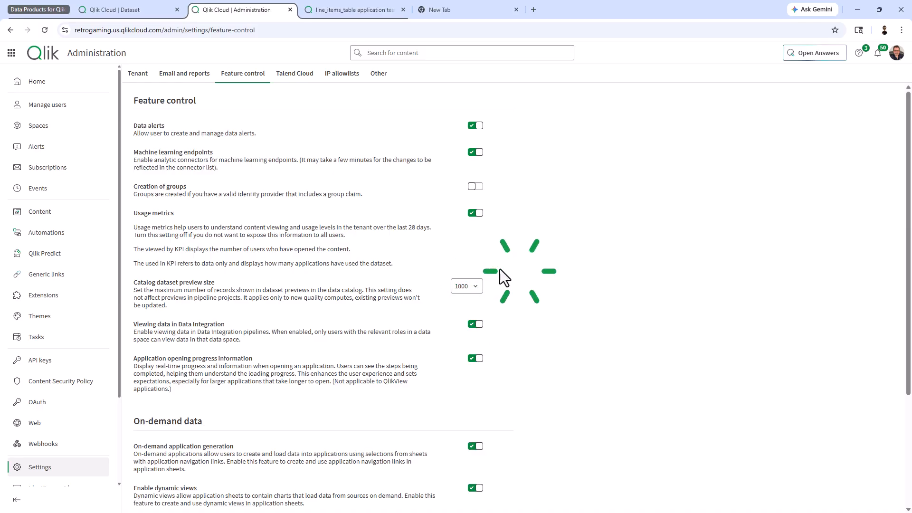
pyautogui.click(137, 13)
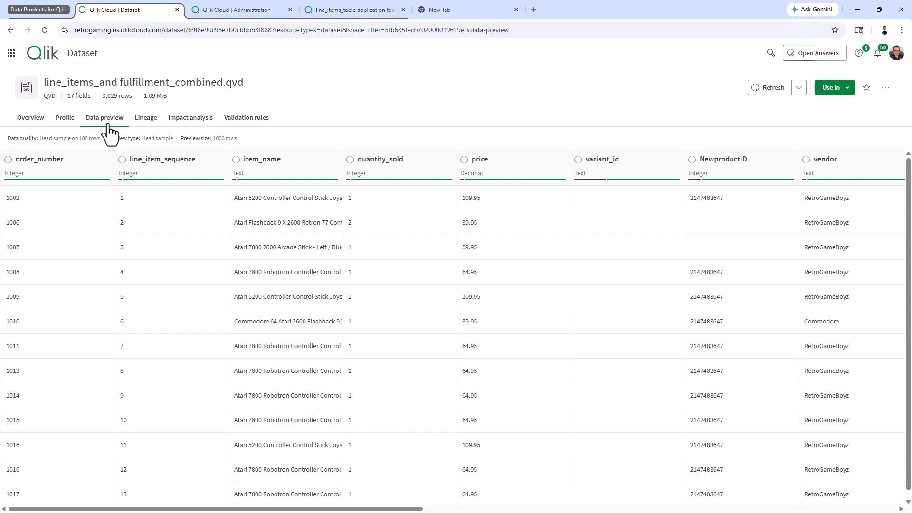
# Review the dataset's validation rules and cancel applying a rule, leaving none applied
pyautogui.click(238, 119)
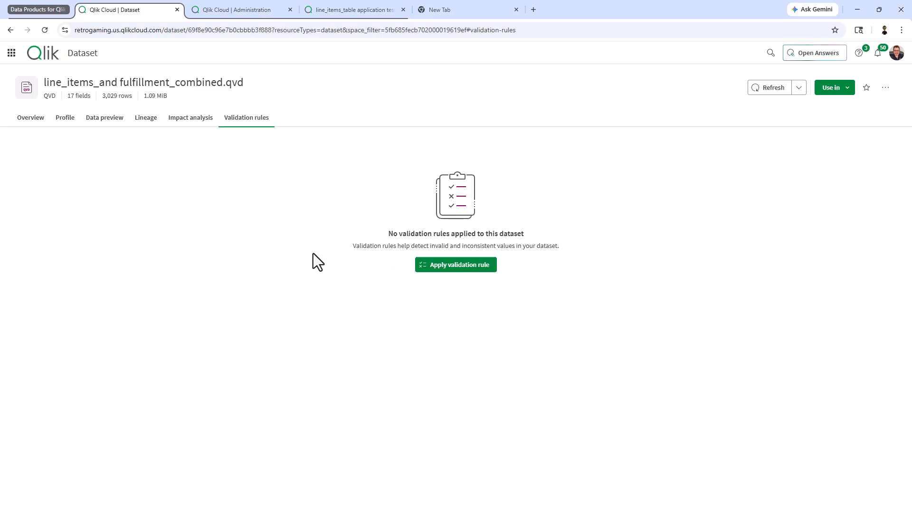
pyautogui.click(440, 268)
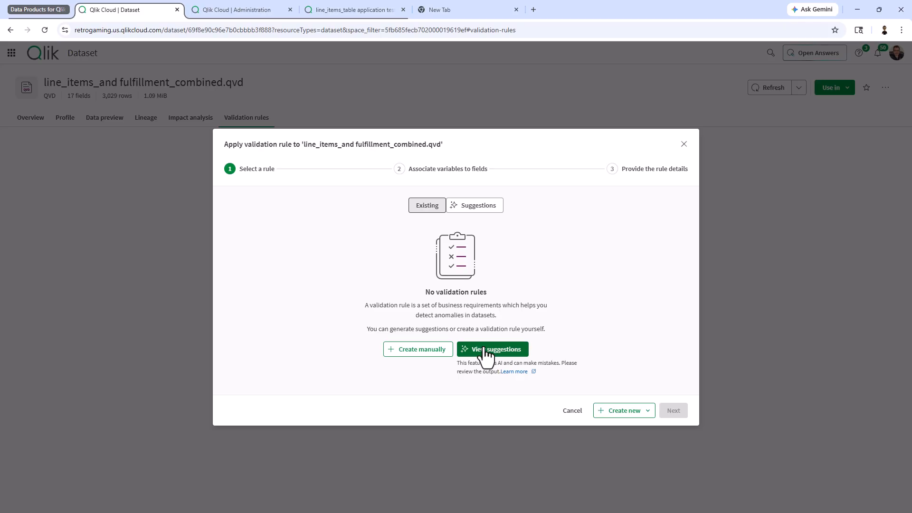
pyautogui.click(564, 413)
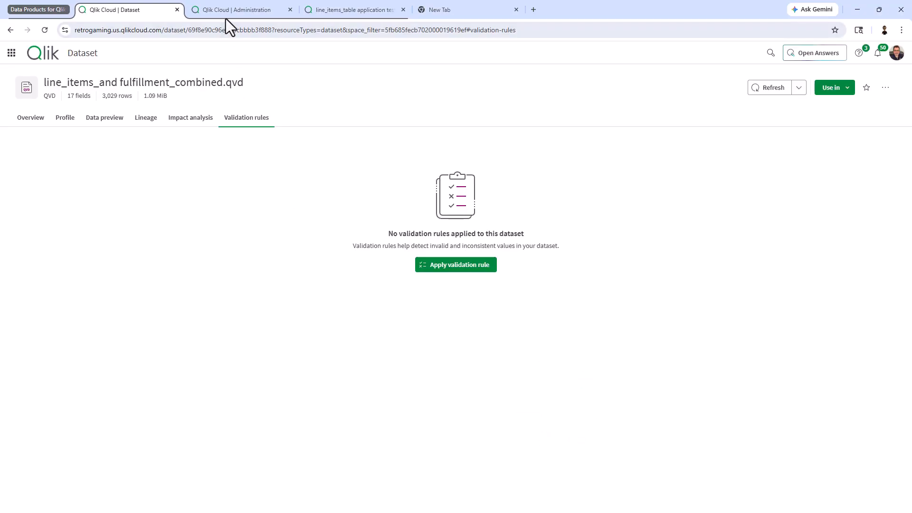
# Open Data quality from the app launcher in a new browser tab and switch to it
pyautogui.click(12, 52)
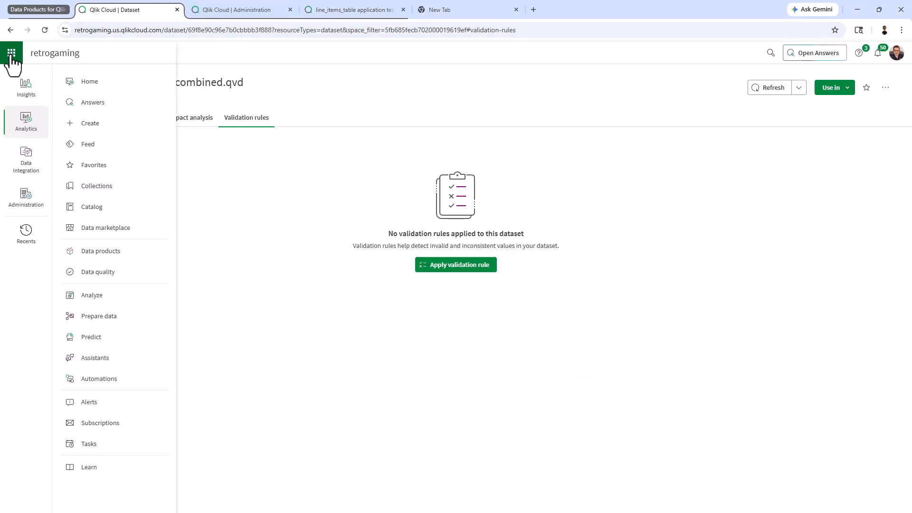
pyautogui.rightClick(98, 279)
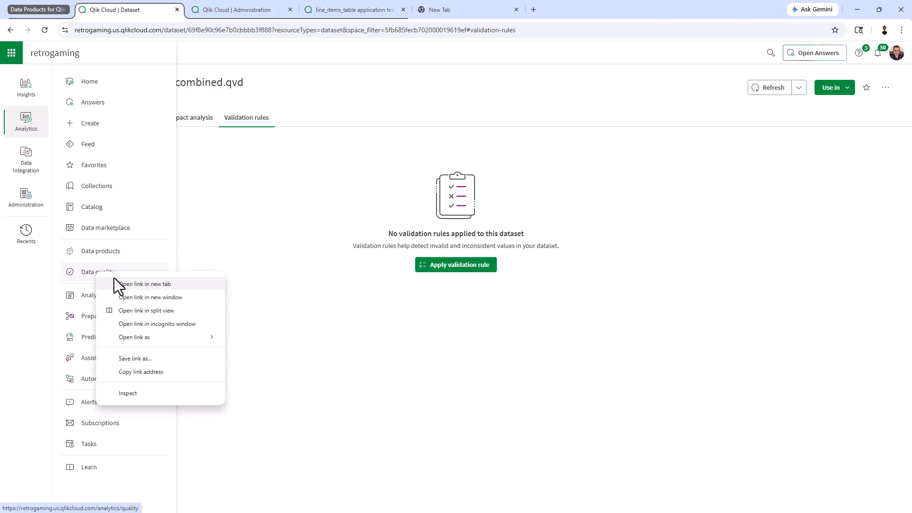
pyautogui.click(116, 284)
pyautogui.click(231, 10)
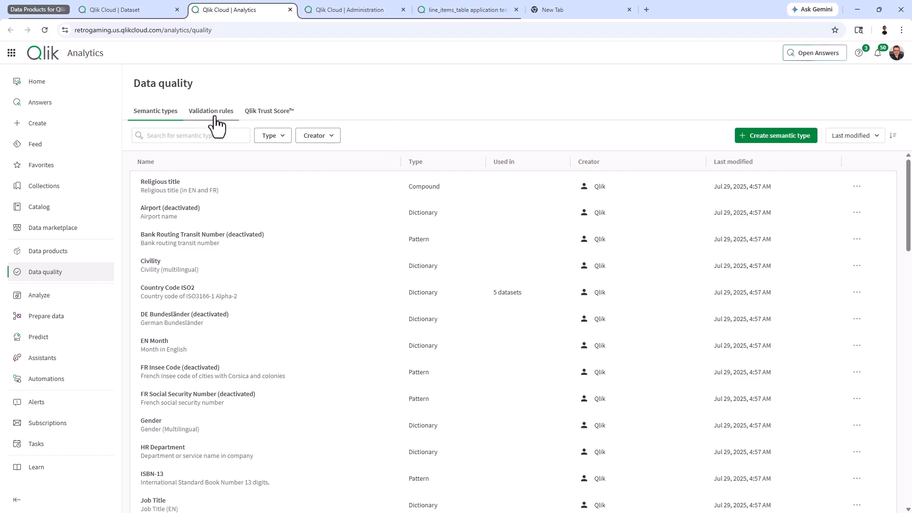
pyautogui.click(269, 113)
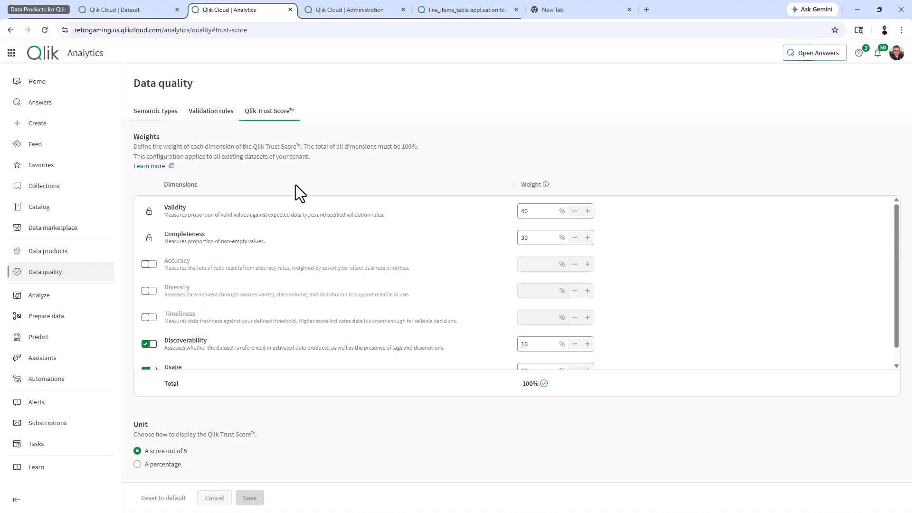
pyautogui.scroll(-1, 218, 259)
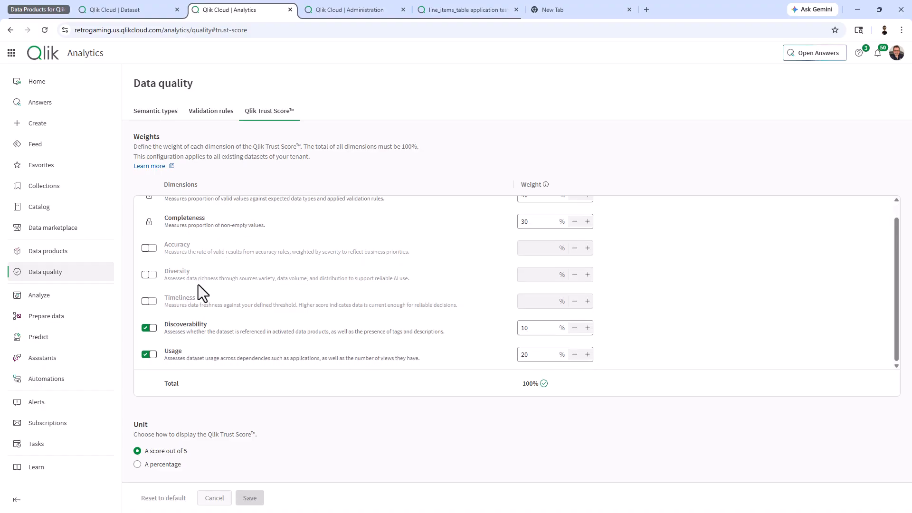
pyautogui.scroll(1, 443, 325)
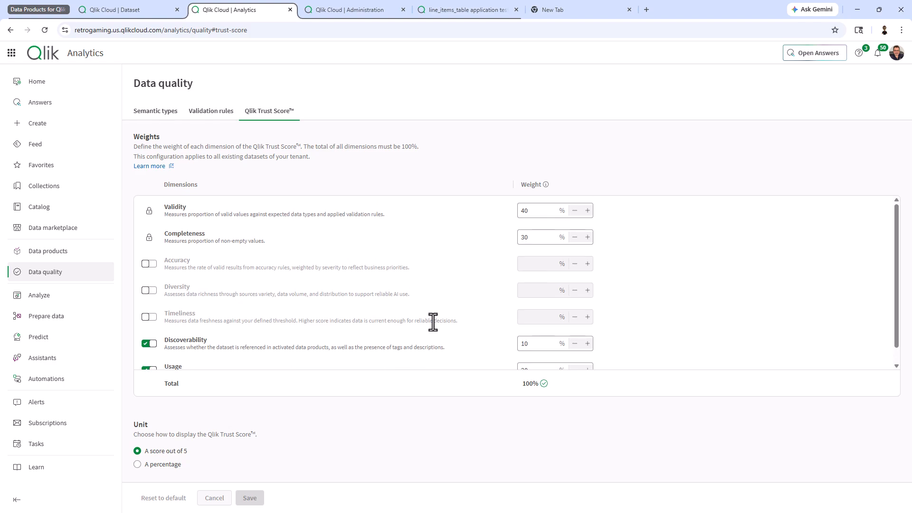
pyautogui.scroll(-1, 380, 358)
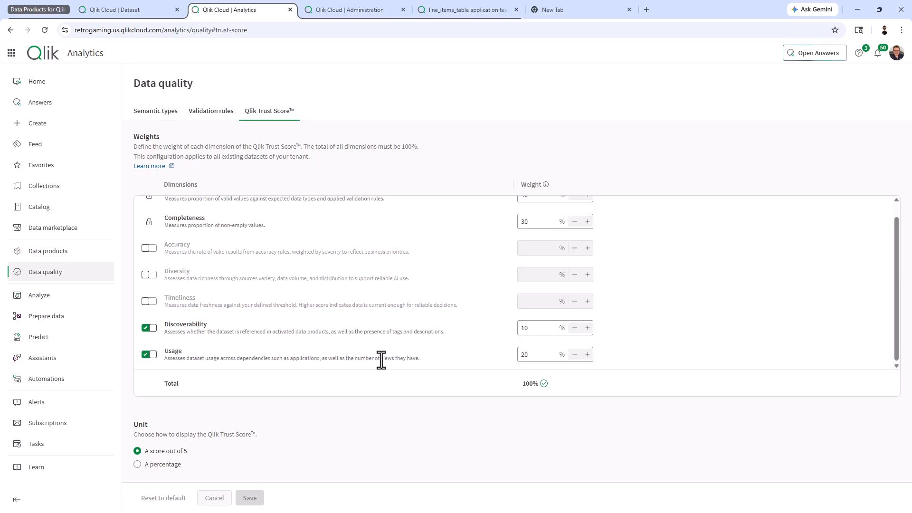
pyautogui.scroll(1, 353, 266)
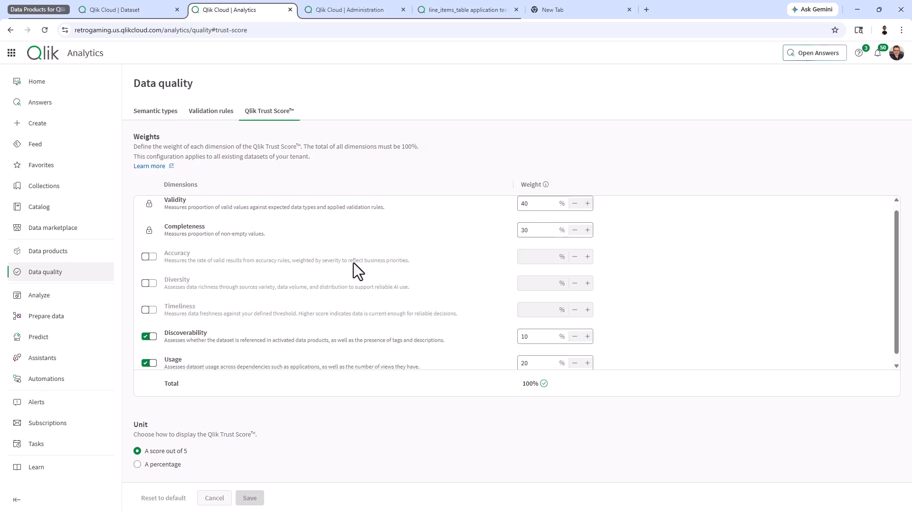
pyautogui.click(212, 113)
pyautogui.click(160, 115)
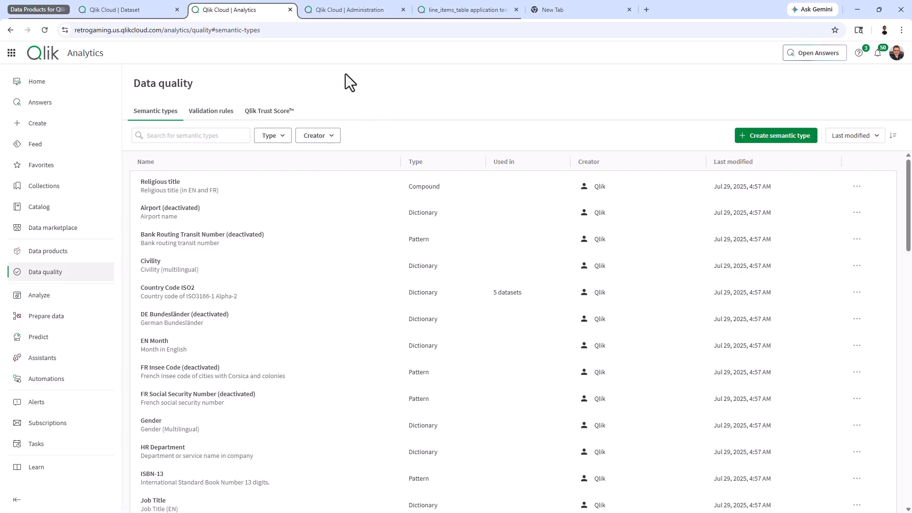
# Return to the dataset tab and show its data preview with column types and quality bars
pyautogui.click(128, 7)
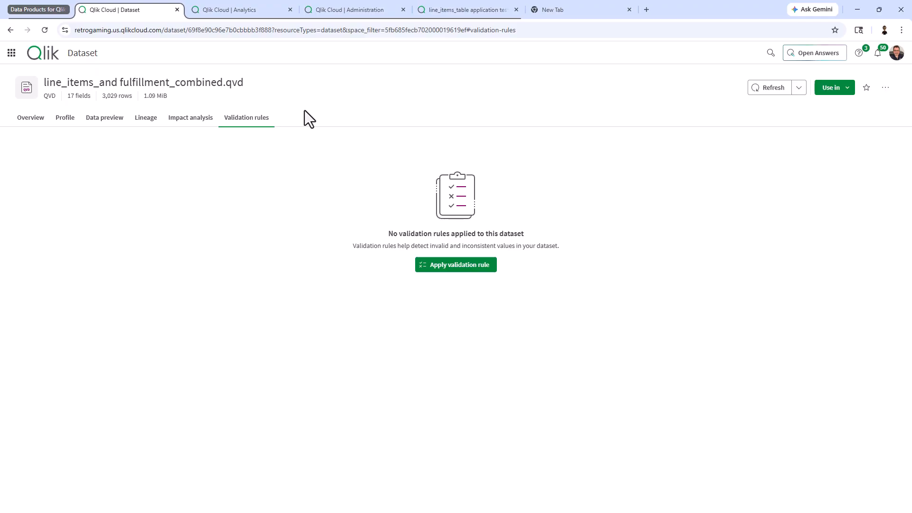
pyautogui.click(108, 122)
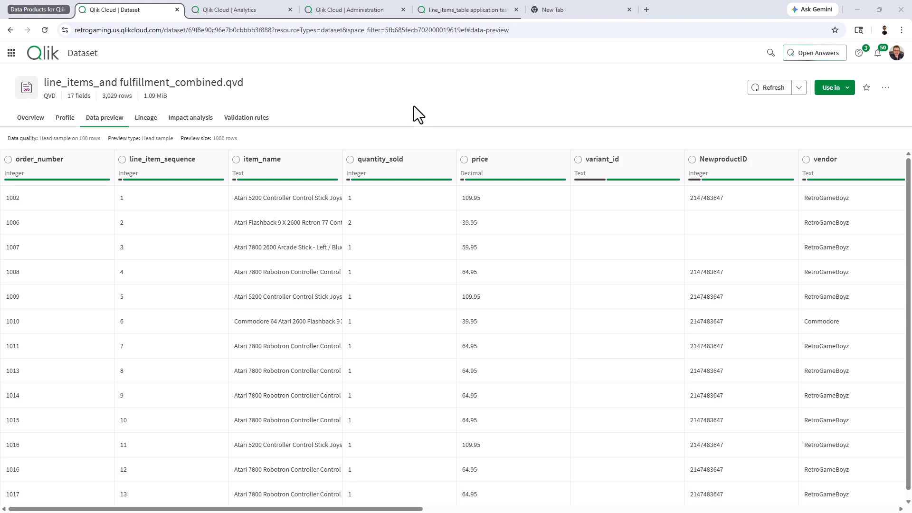
# Inspect the vendor column's details (89.9% Vendor Check match), then return to the semantic types list
pyautogui.click(874, 172)
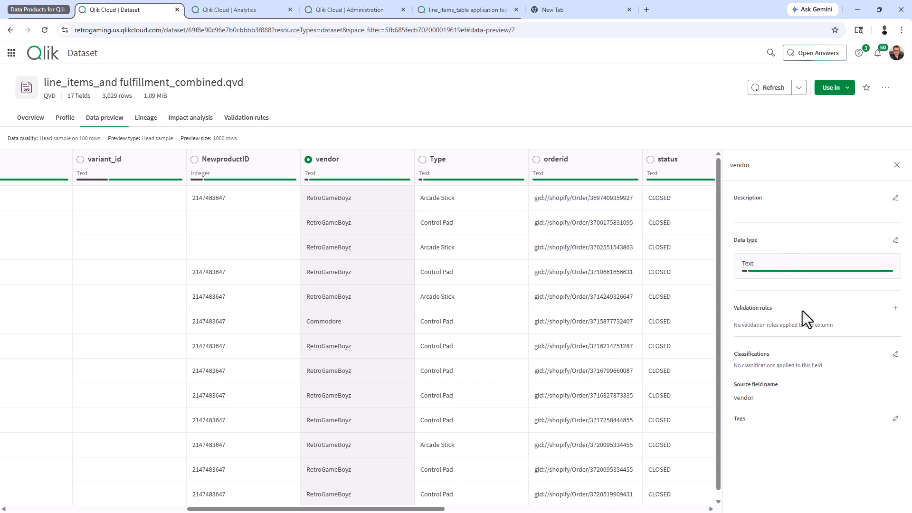
pyautogui.click(241, 11)
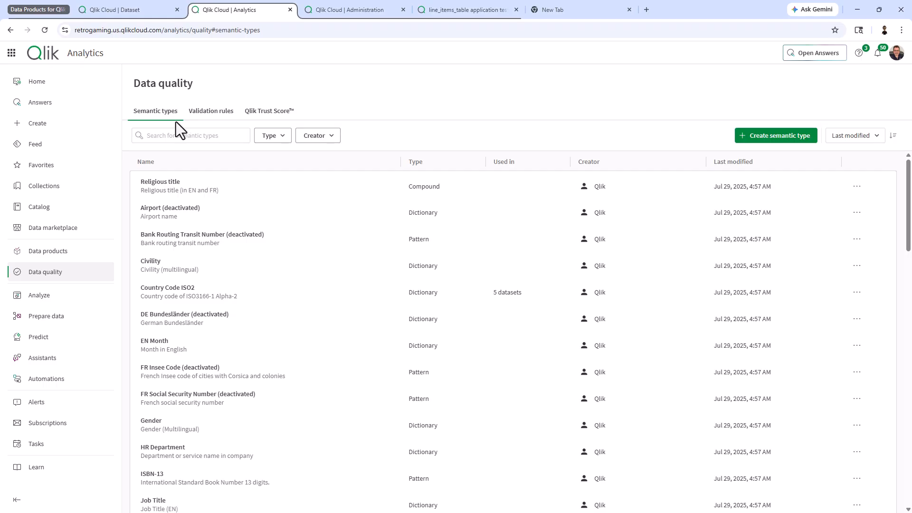
# Start a new semantic type named Vendor Check and set its type to Compound
pyautogui.click(772, 142)
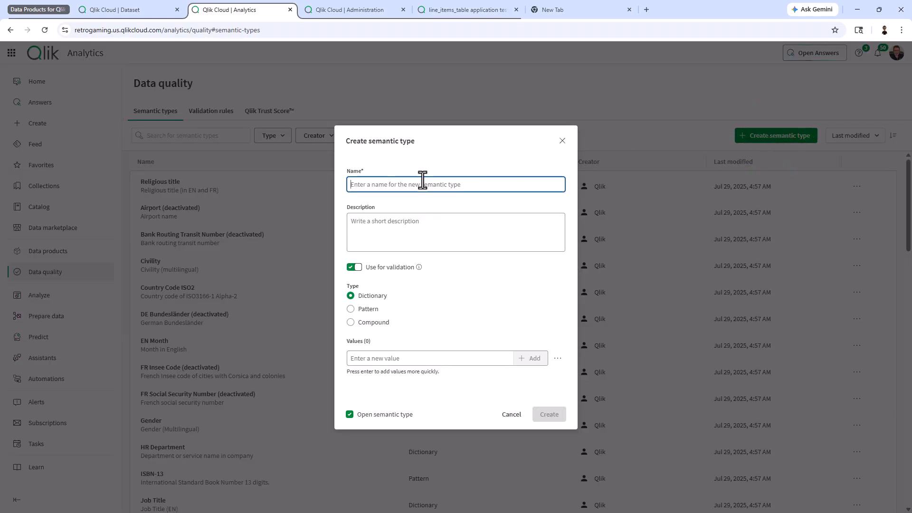
pyautogui.write('Ven')
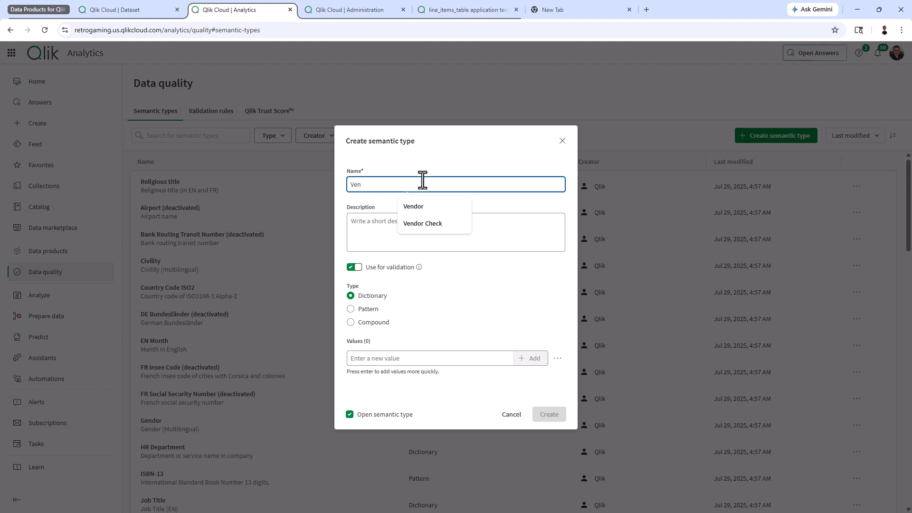
pyautogui.press('Down')
pyautogui.press('Down')
pyautogui.press('Return')
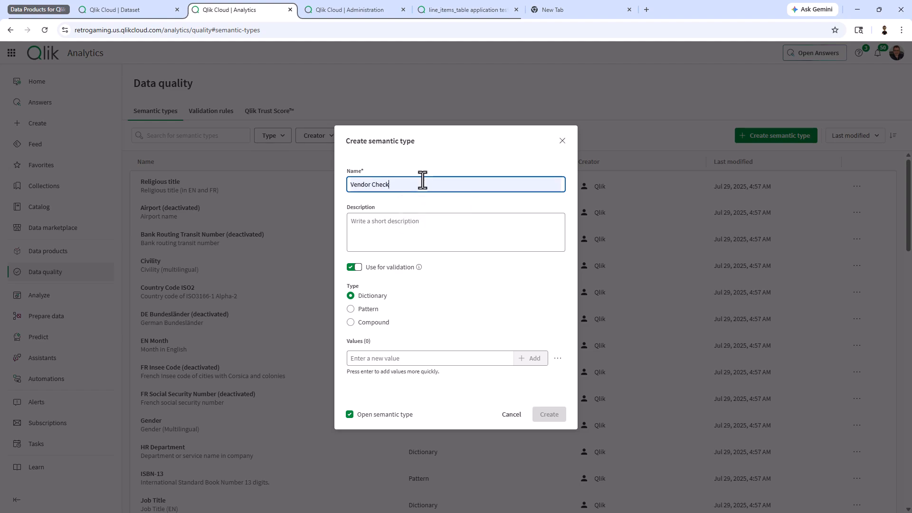
pyautogui.click(394, 227)
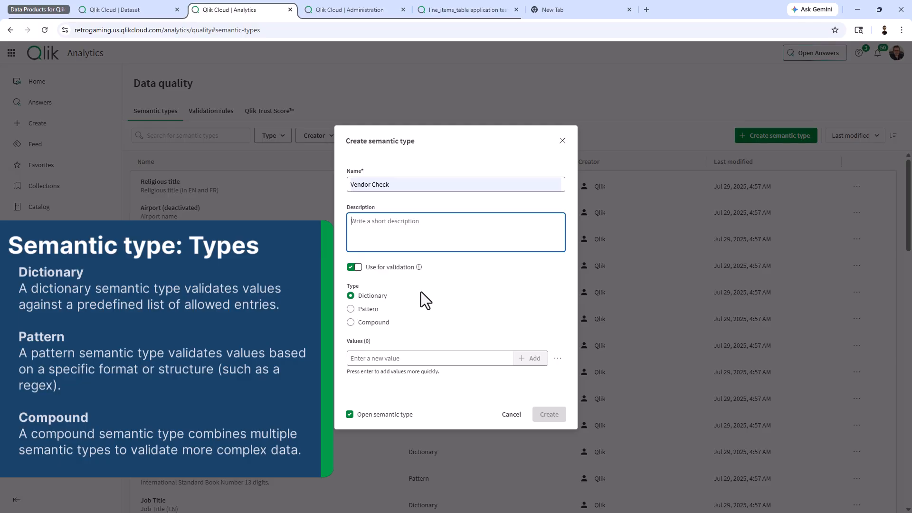
pyautogui.click(351, 309)
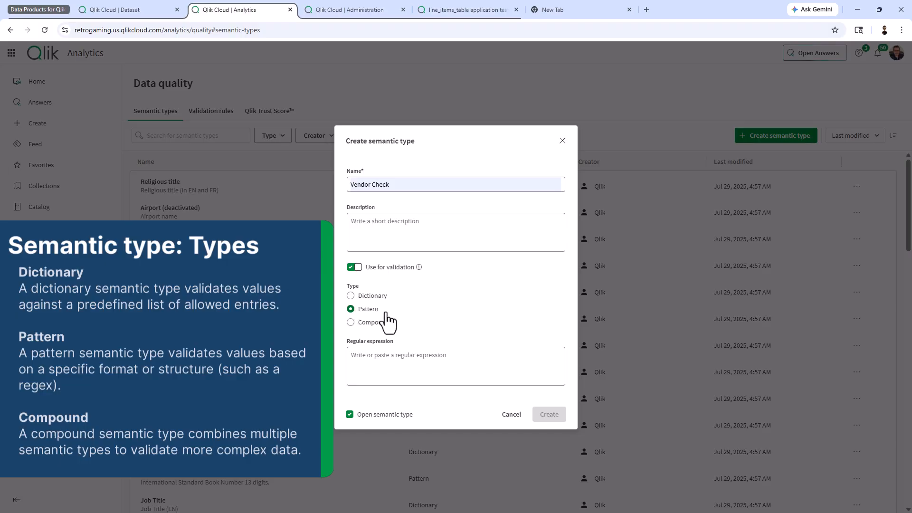
pyautogui.click(376, 322)
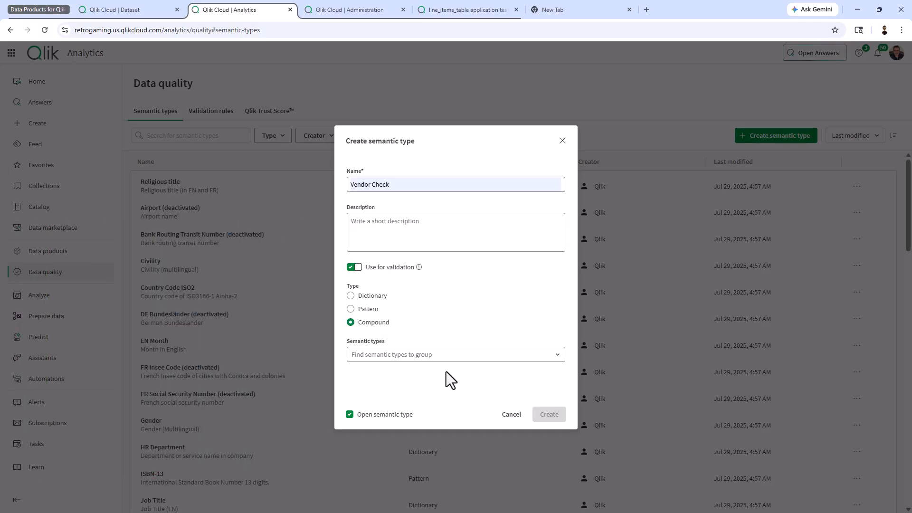
# Discard the Vendor Check draft and filter the semantic types list by 'URL'
pyautogui.click(511, 414)
pyautogui.click(197, 135)
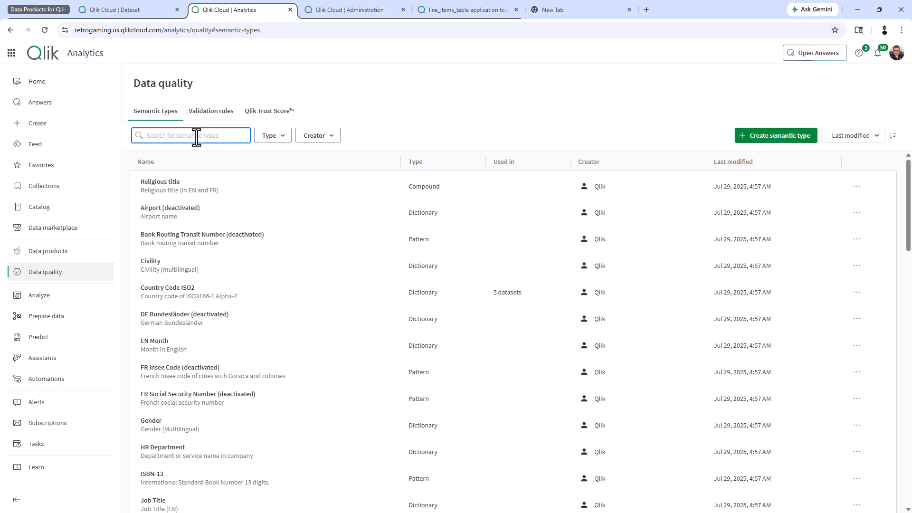
pyautogui.write('URL')
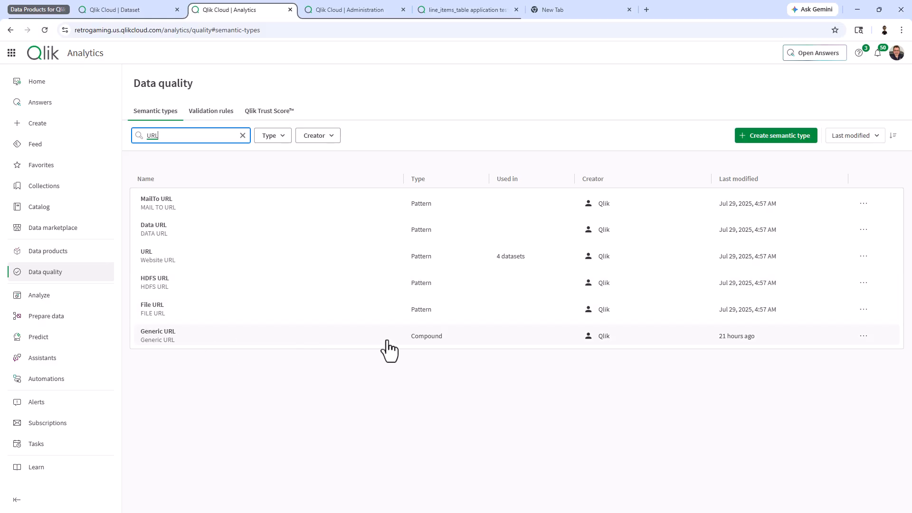
# Look at the MailTo URL and Data URL types, then open the compound Generic URL type
pyautogui.click(193, 210)
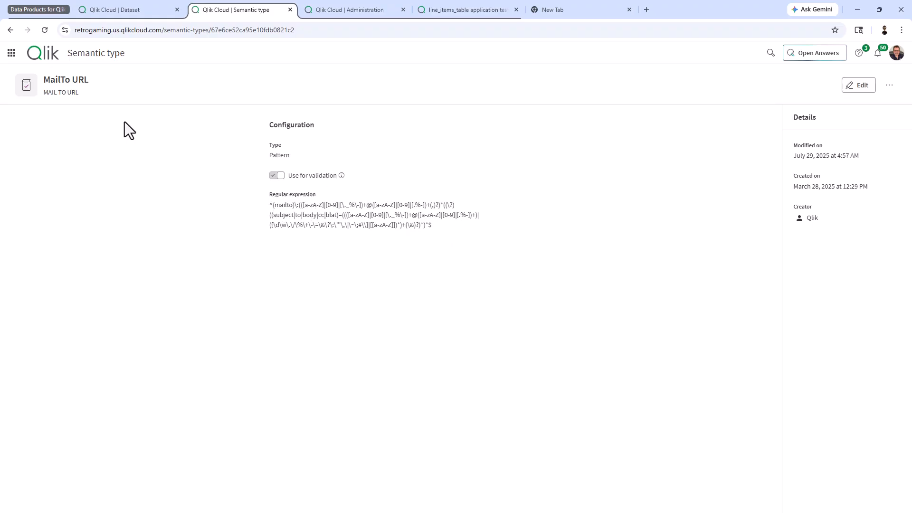
pyautogui.click(10, 29)
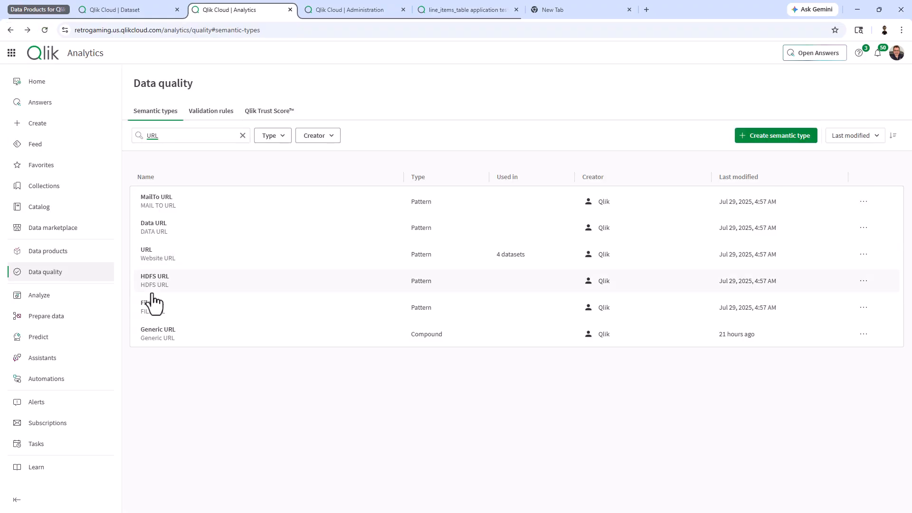
pyautogui.click(165, 227)
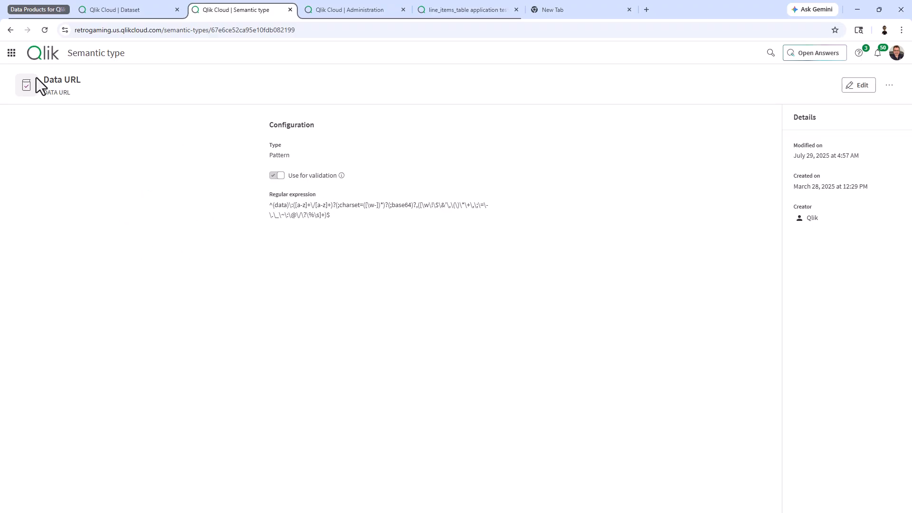
pyautogui.click(10, 30)
pyautogui.click(173, 335)
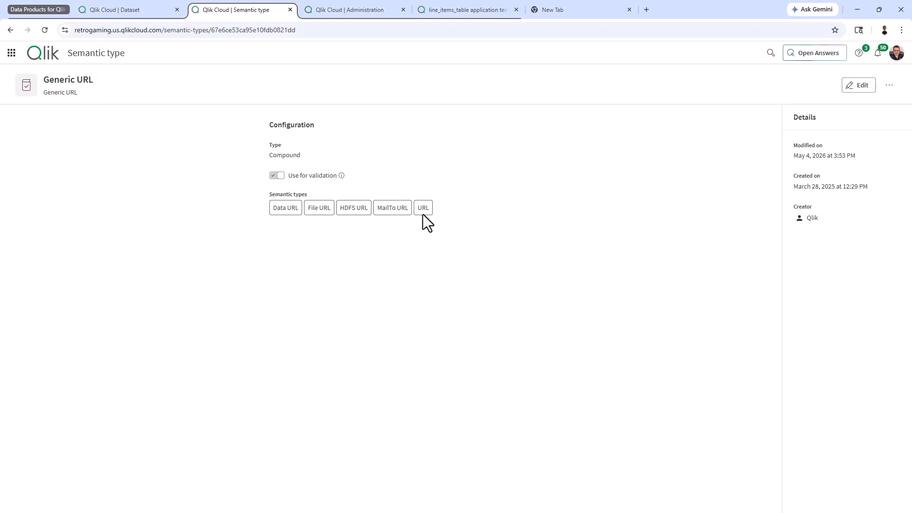
# Review the Generic URL semantic type's groupable types and cancel without saving changes
pyautogui.click(857, 84)
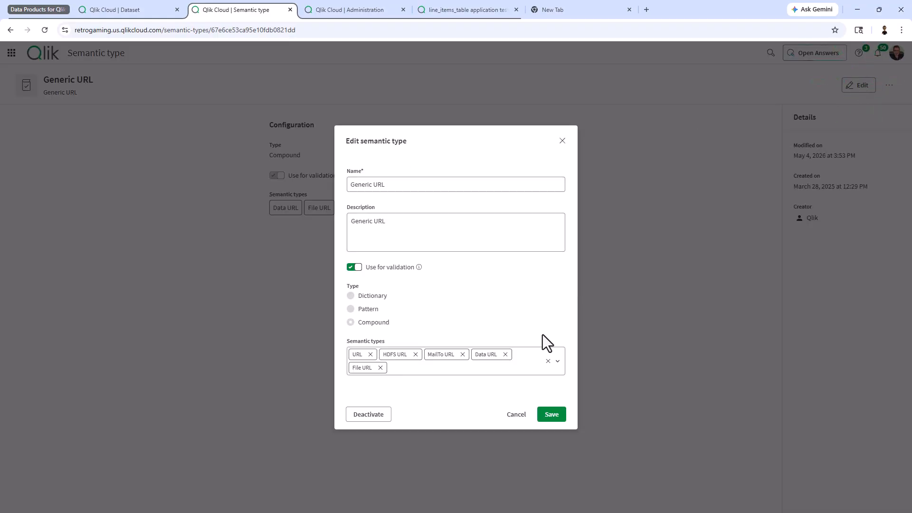
pyautogui.click(528, 366)
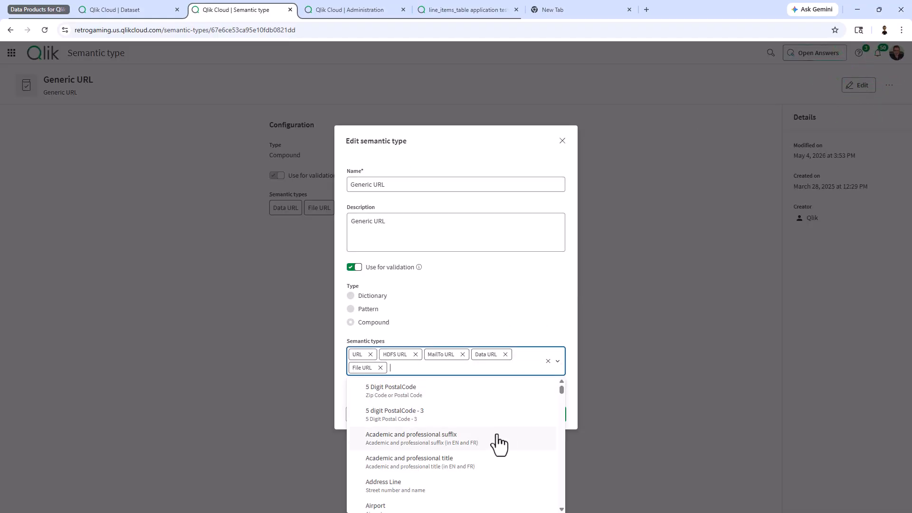
pyautogui.click(531, 308)
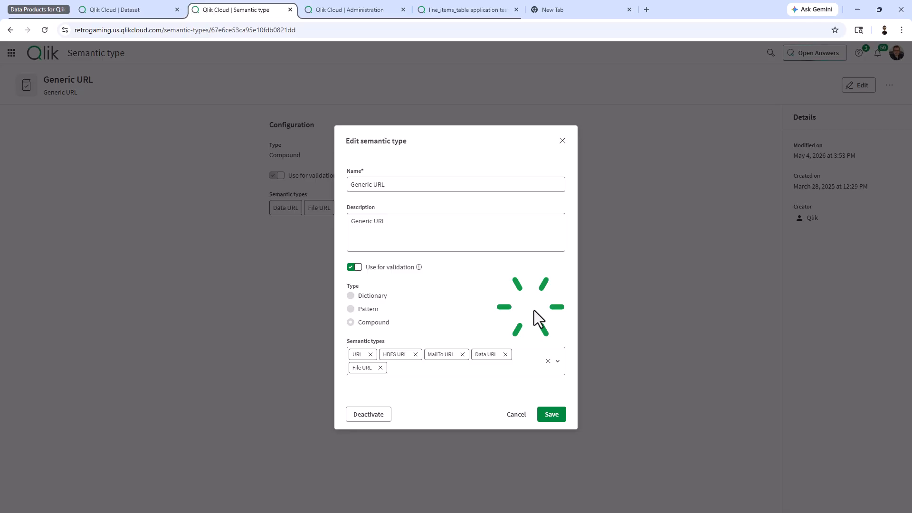
pyautogui.click(516, 415)
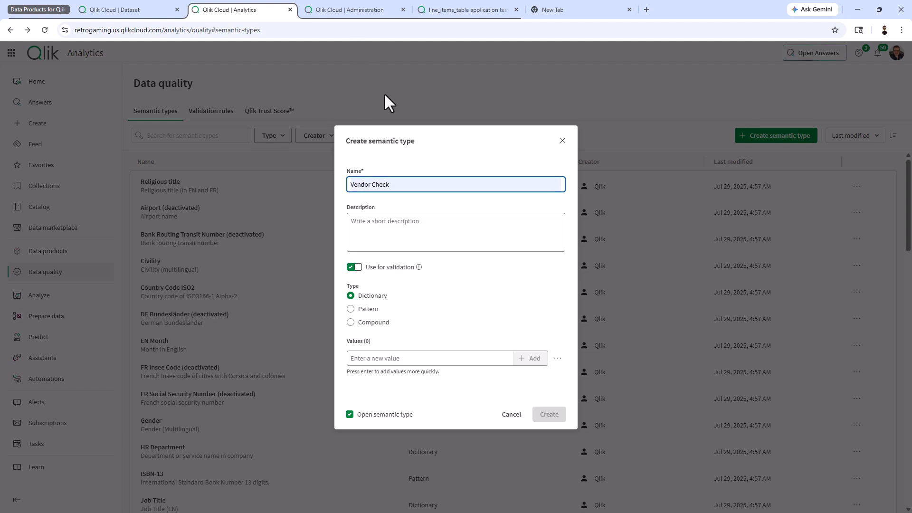
pyautogui.click(432, 10)
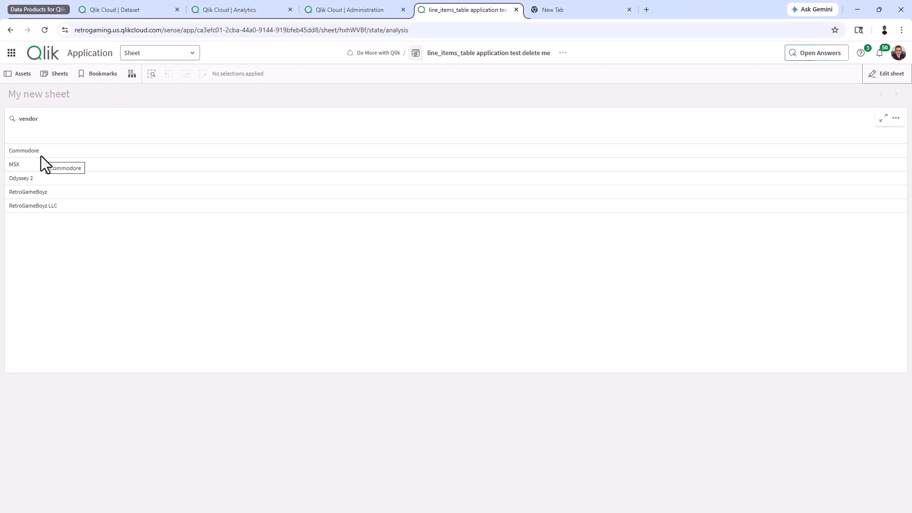
pyautogui.click(335, 11)
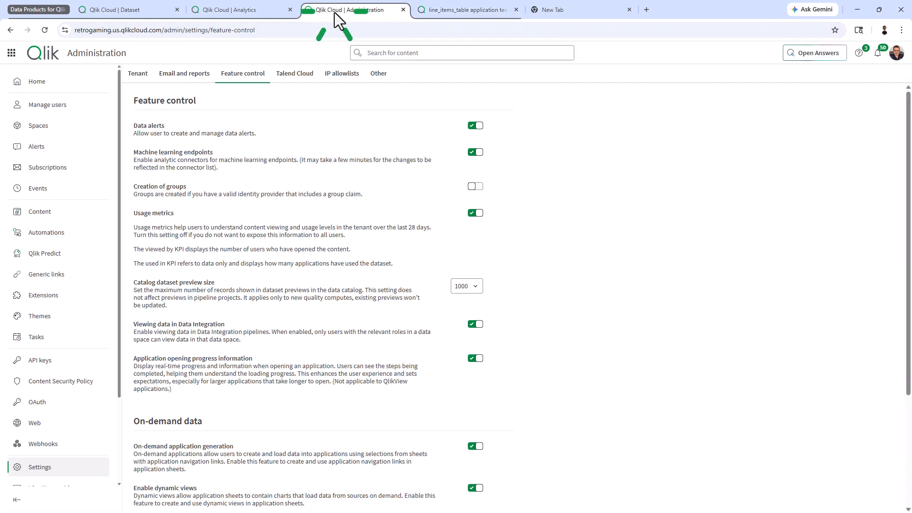
pyautogui.click(244, 14)
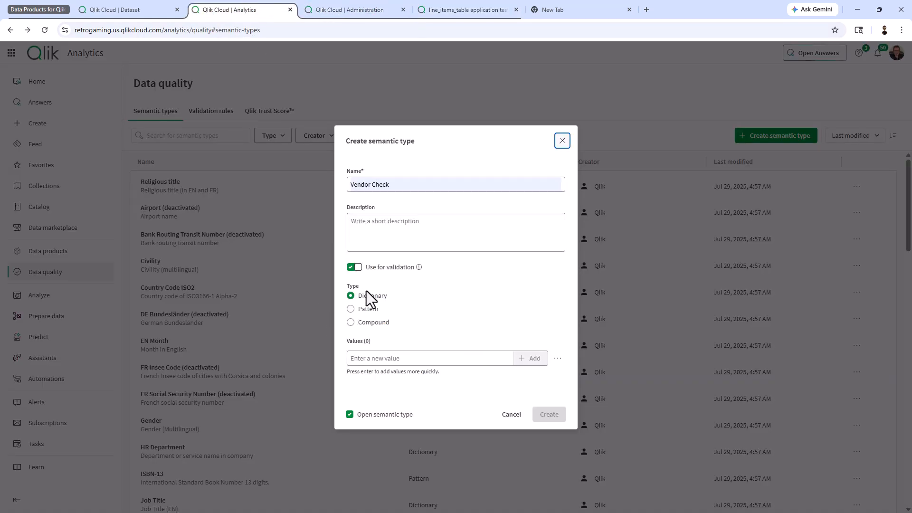
# Add dictionary values RetroGameBoyz and RetroGameBoyz LLC, then create the Vendor Check type
pyautogui.click(488, 362)
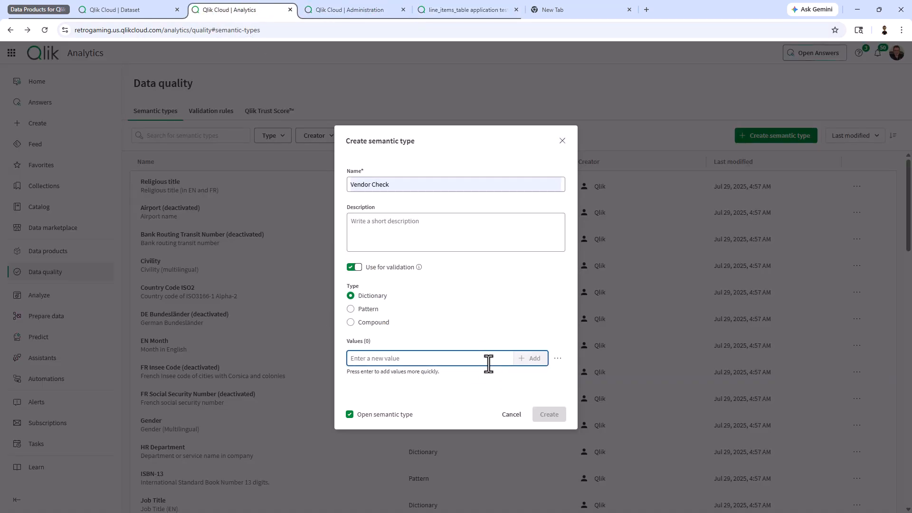
pyautogui.write('RetroGameBoyz')
pyautogui.click(529, 359)
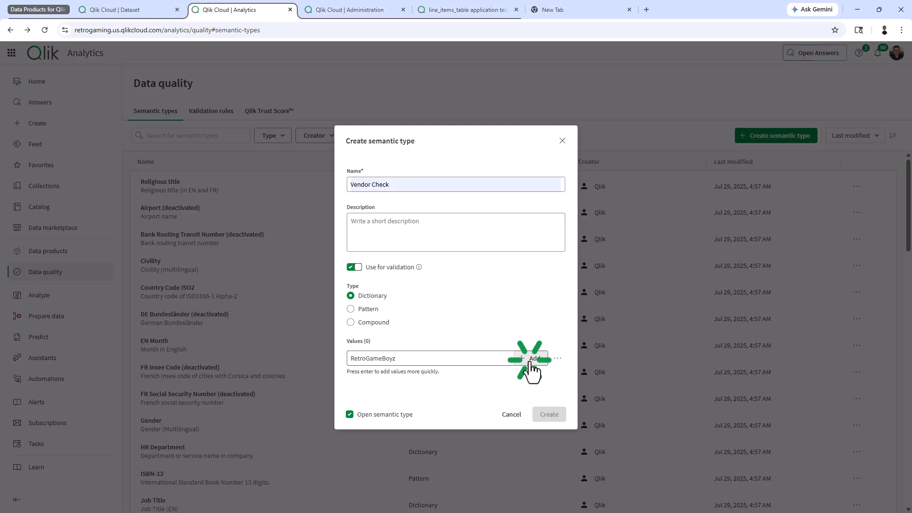
pyautogui.write('Retr')
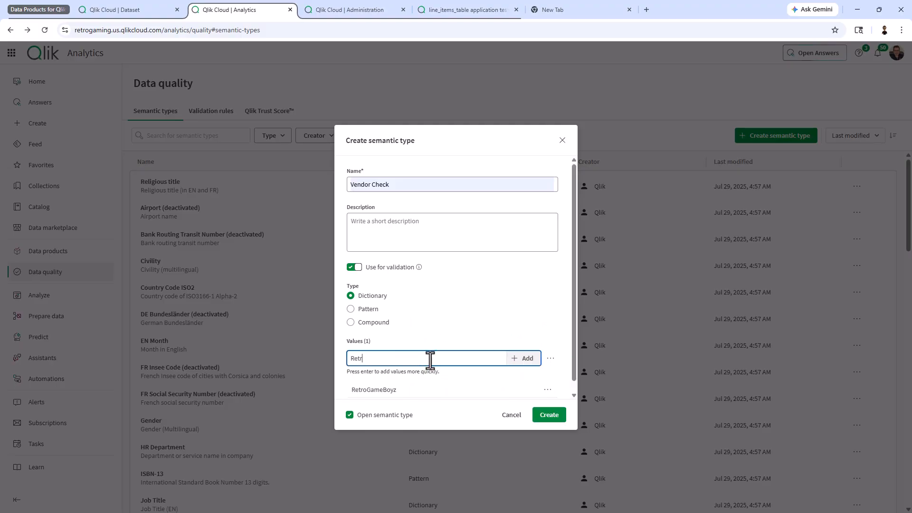
pyautogui.write('oGameBoyz LLC')
pyautogui.click(526, 359)
pyautogui.scroll(-1, 469, 326)
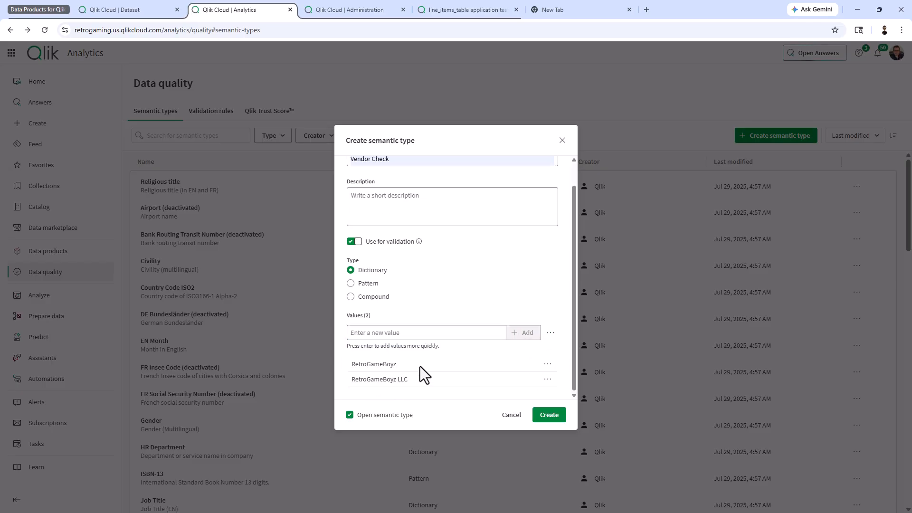
pyautogui.scroll(1, 391, 278)
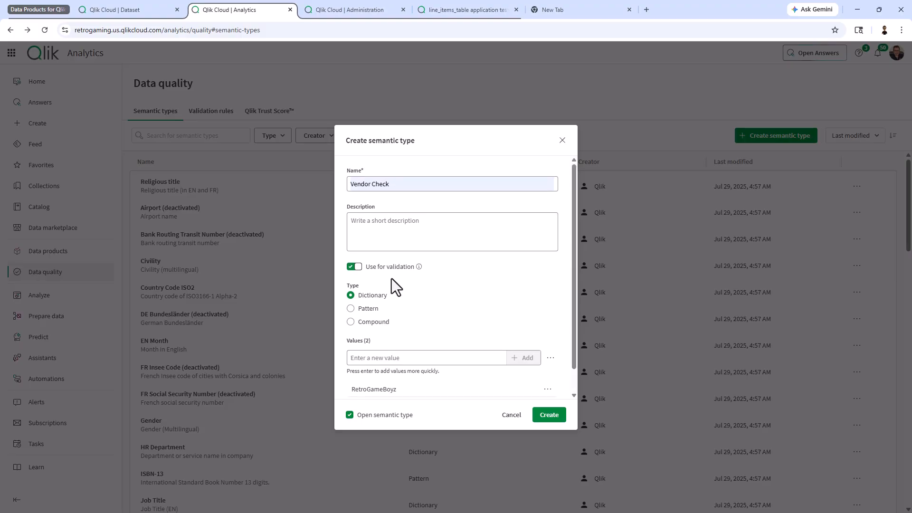
pyautogui.click(549, 418)
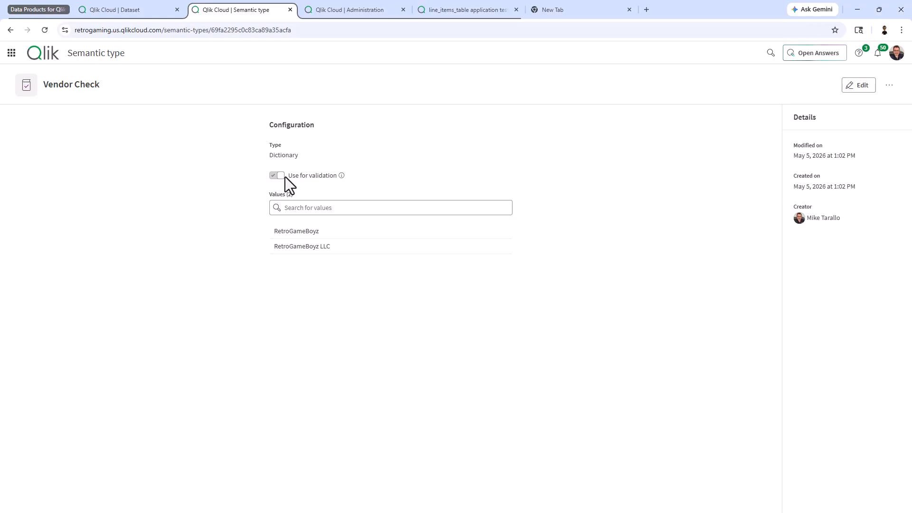
# Return to the line_items_and fulfillment_combined.qvd data preview in the Dataset browser tab
pyautogui.click(397, 169)
pyautogui.click(100, 9)
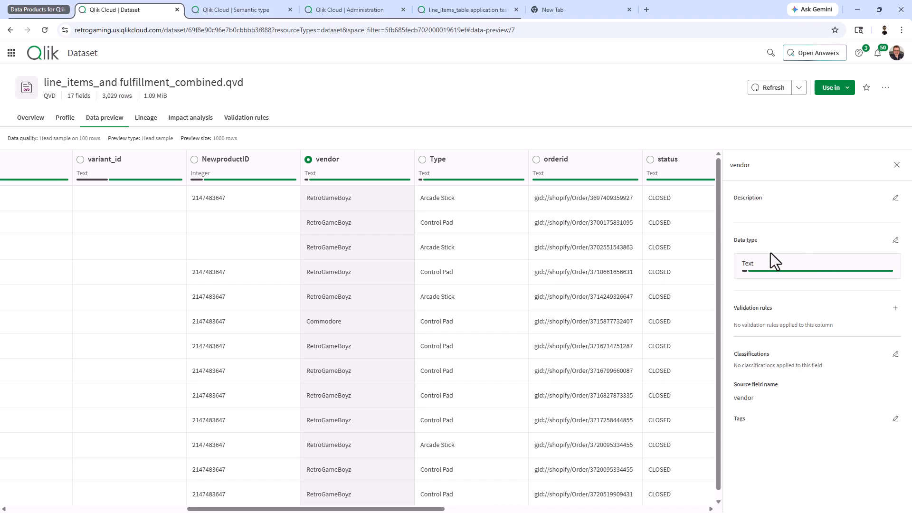
# Refresh dataset quality so vendor shows 89.9% valid, 6.6% invalid, 3.5% empty
pyautogui.click(770, 89)
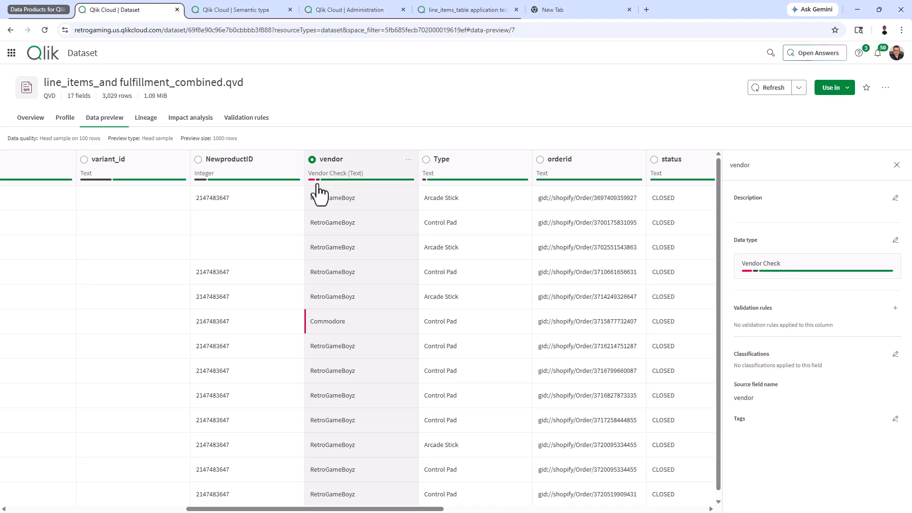
# Recompute quality on a 100-row sample, giving the vendor column 93.0% valid
pyautogui.moveTo(336, 181)
pyautogui.click(799, 88)
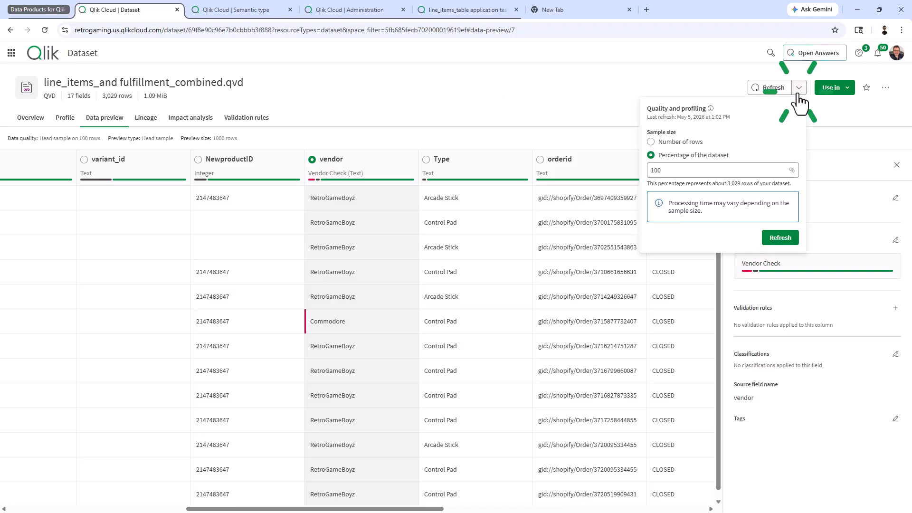
pyautogui.click(651, 142)
pyautogui.click(674, 167)
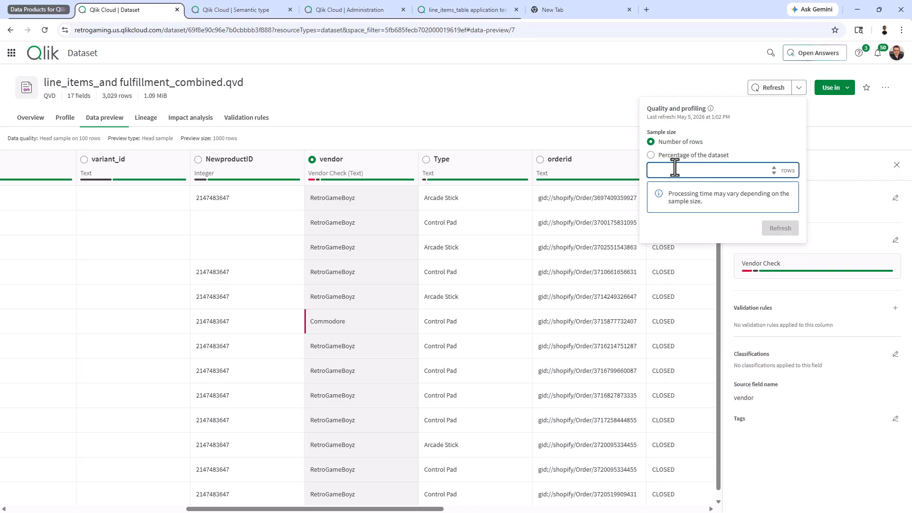
pyautogui.write('100')
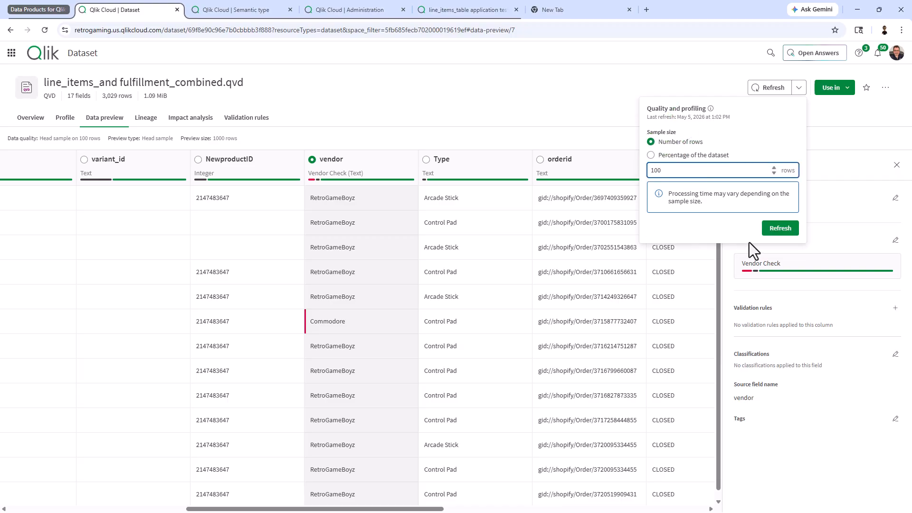
pyautogui.click(784, 230)
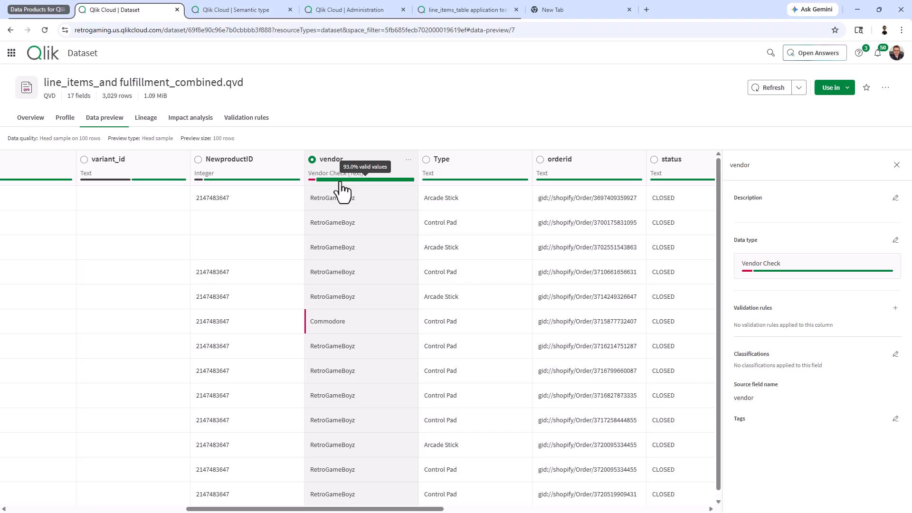
# Filter the preview to invalid vendor rows, then to the 93 valid RetroGameBoyz rows
pyautogui.click(311, 181)
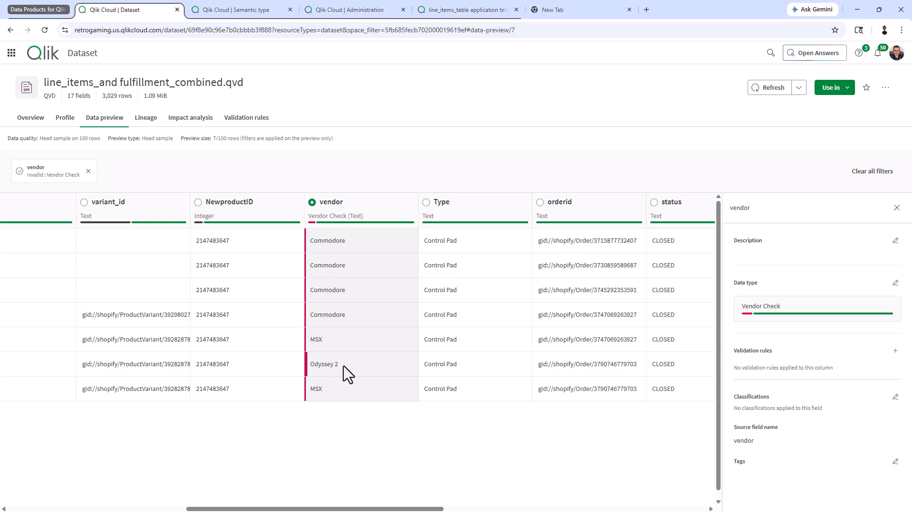
pyautogui.click(331, 222)
pyautogui.scroll(-3, 373, 284)
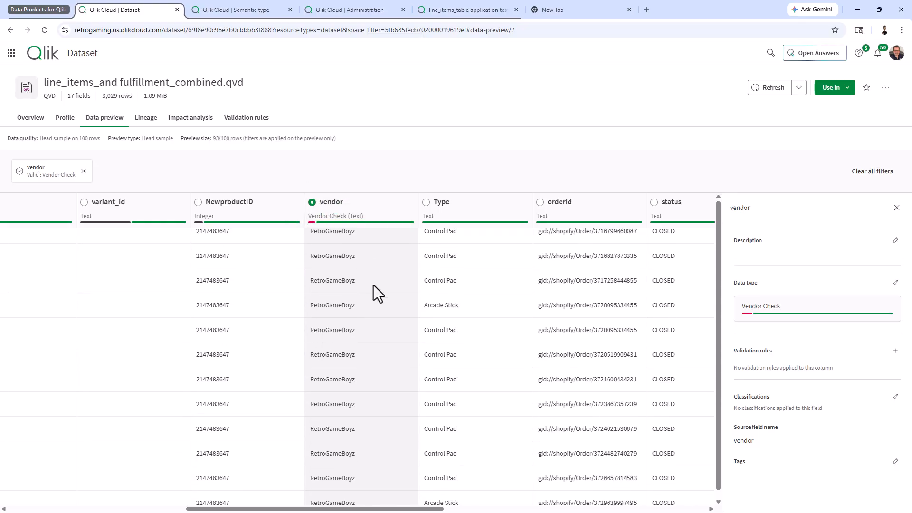
pyautogui.scroll(3, 374, 286)
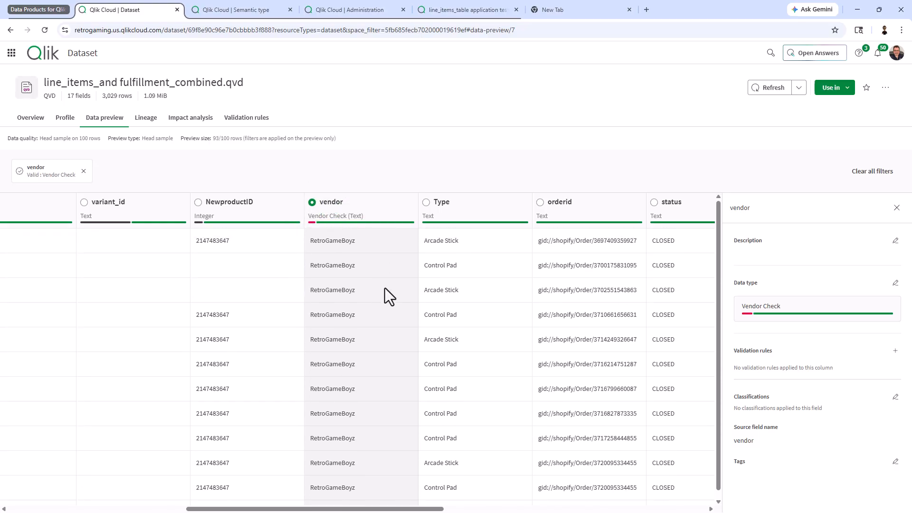